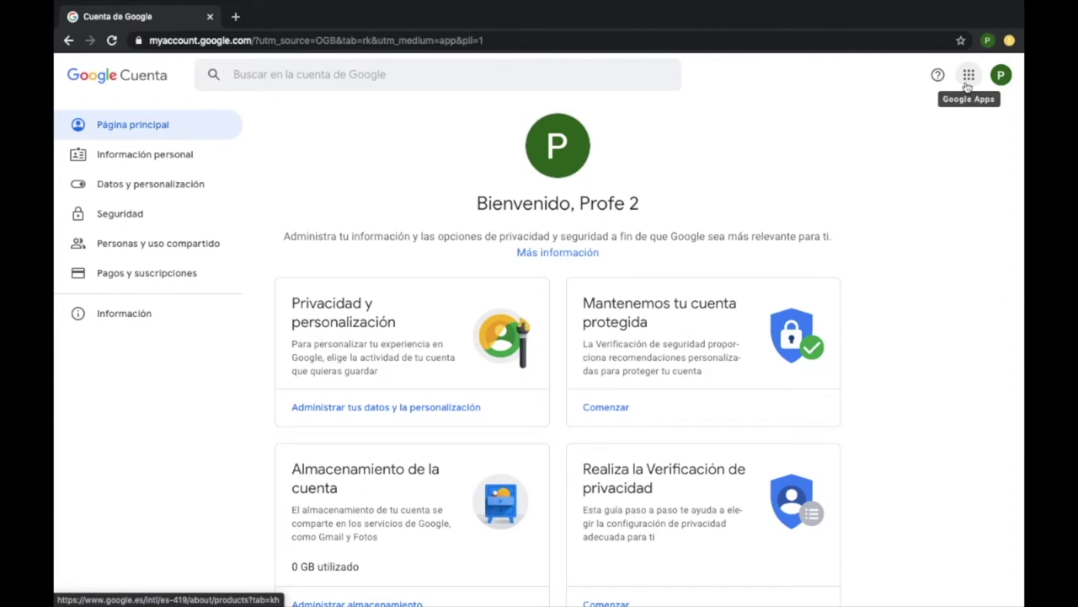
Launch the Admin console from the Google apps grid's Administrador tile in a new tab
click(967, 84)
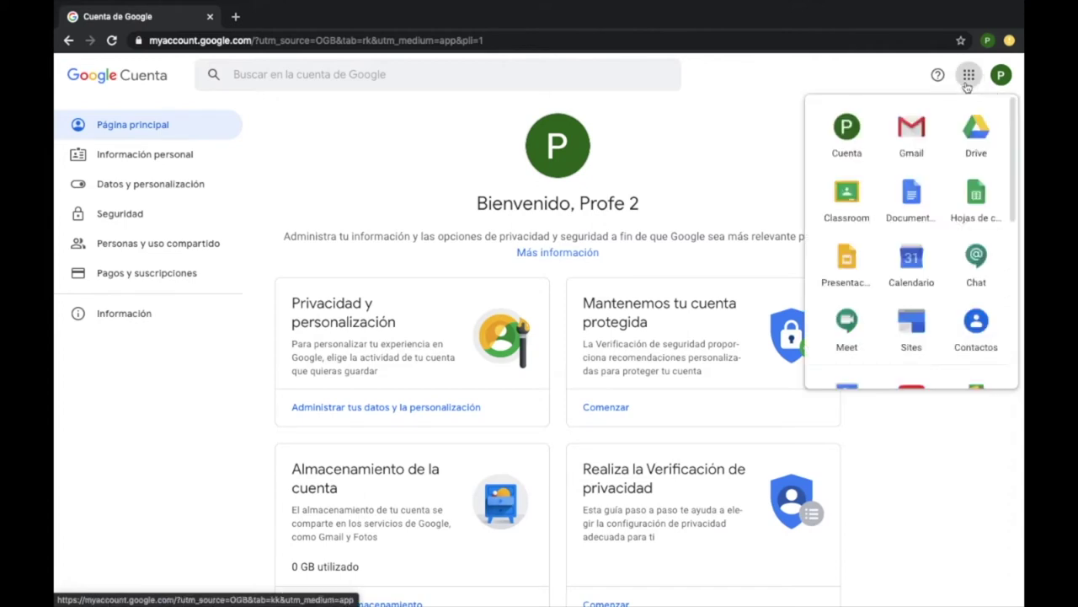
scroll(950, 193, down, 3)
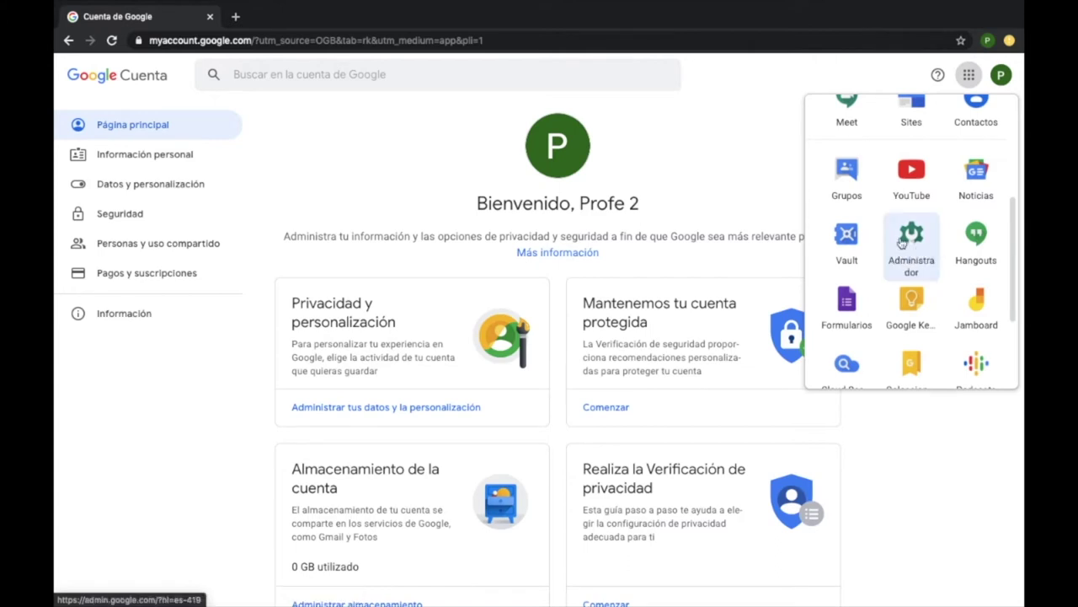
click(912, 240)
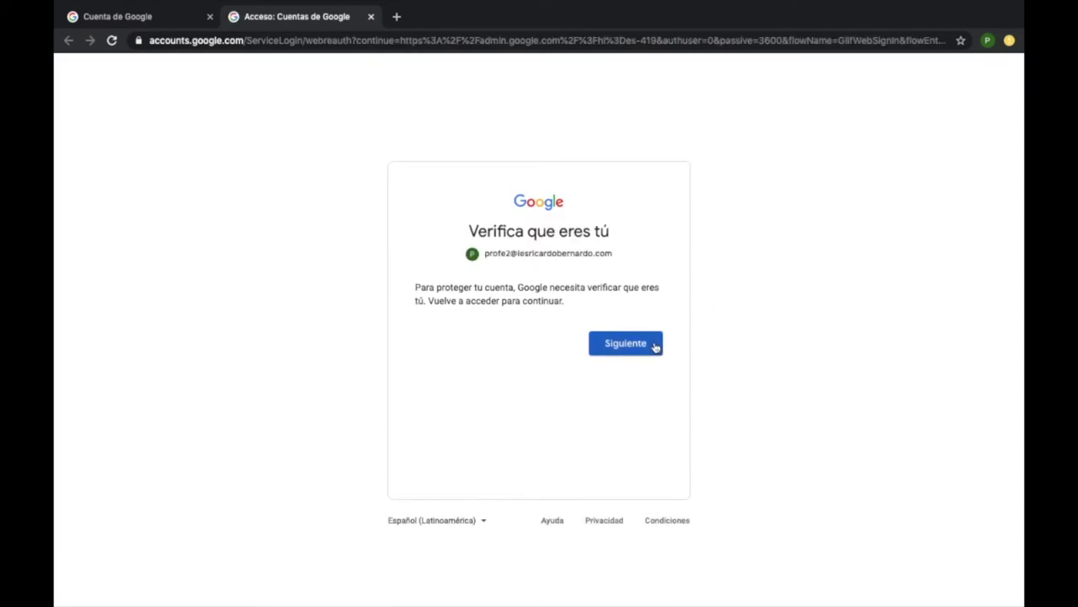
Re-verify identity by entering the account password to load the Admin console home page
click(625, 343)
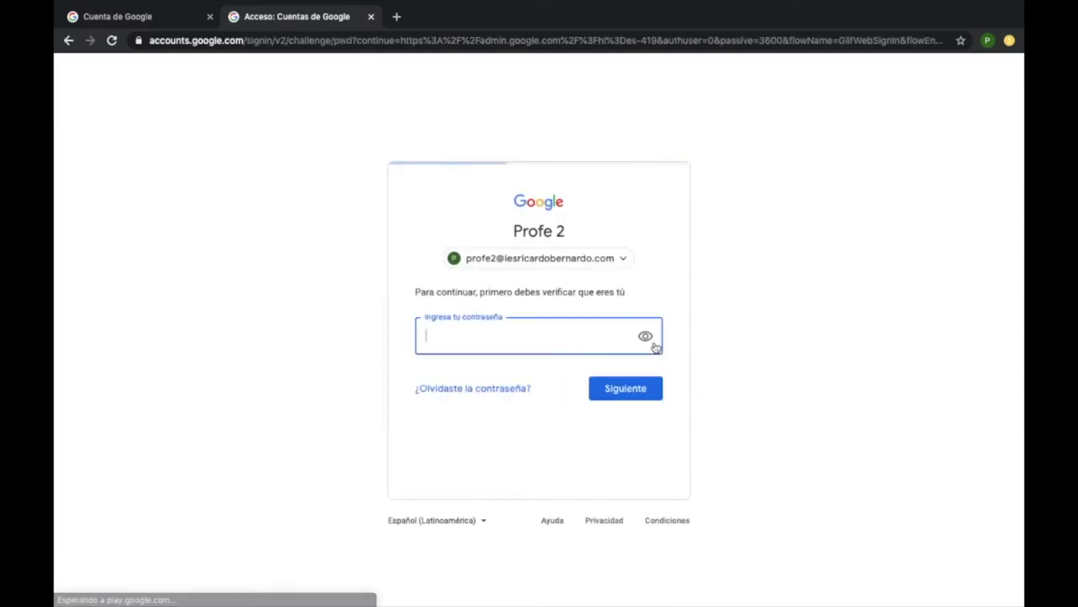
text(••••••••••••••)
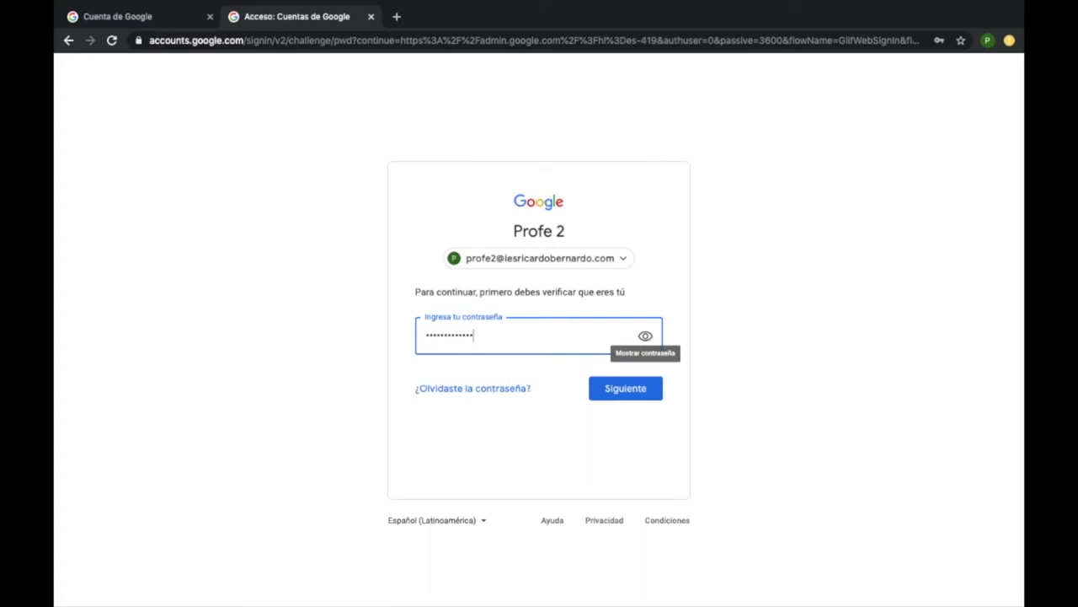
key(Return)
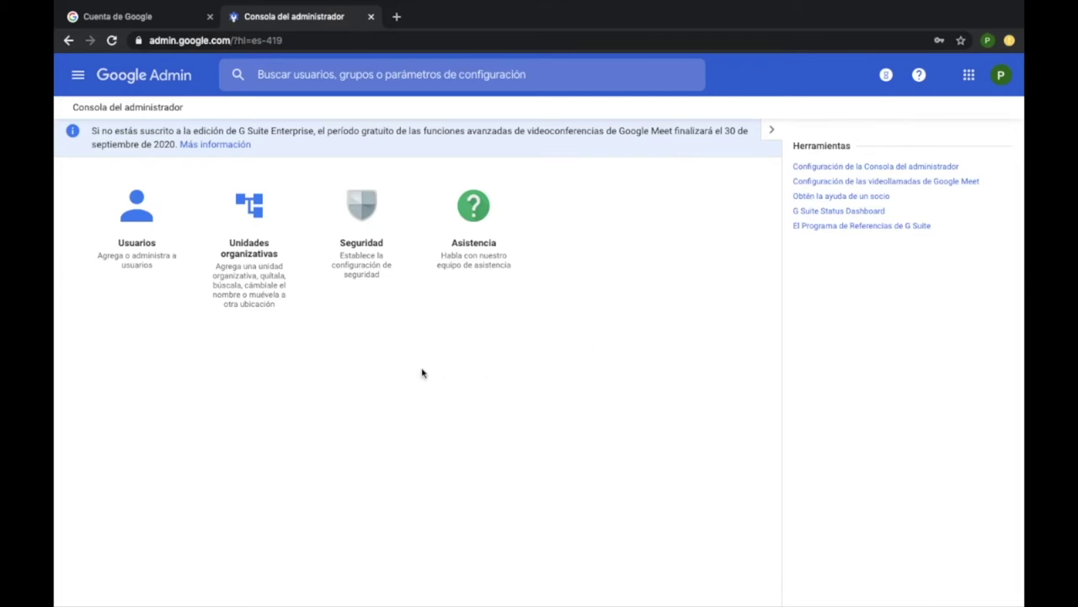
Search the Usuarios list for the student by name and open their detail page
click(147, 219)
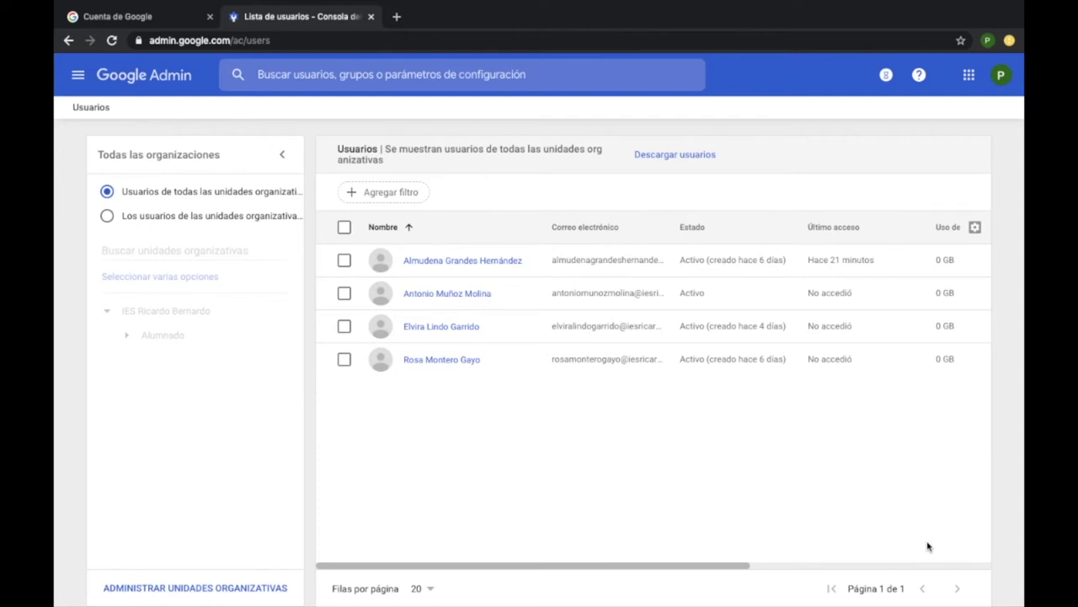
click(480, 74)
text(almud)
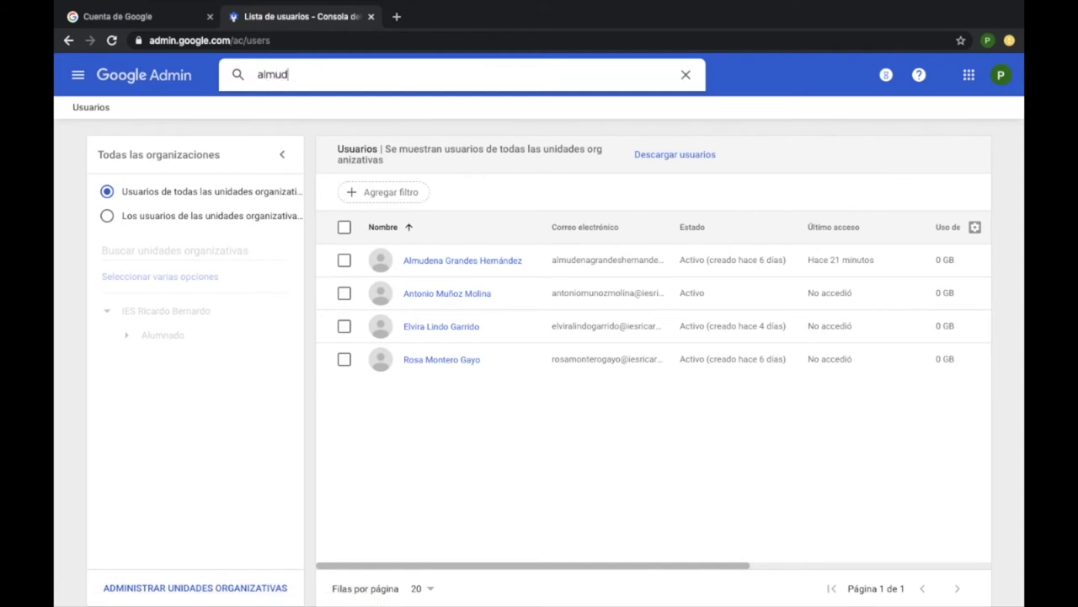
text(ena grandes)
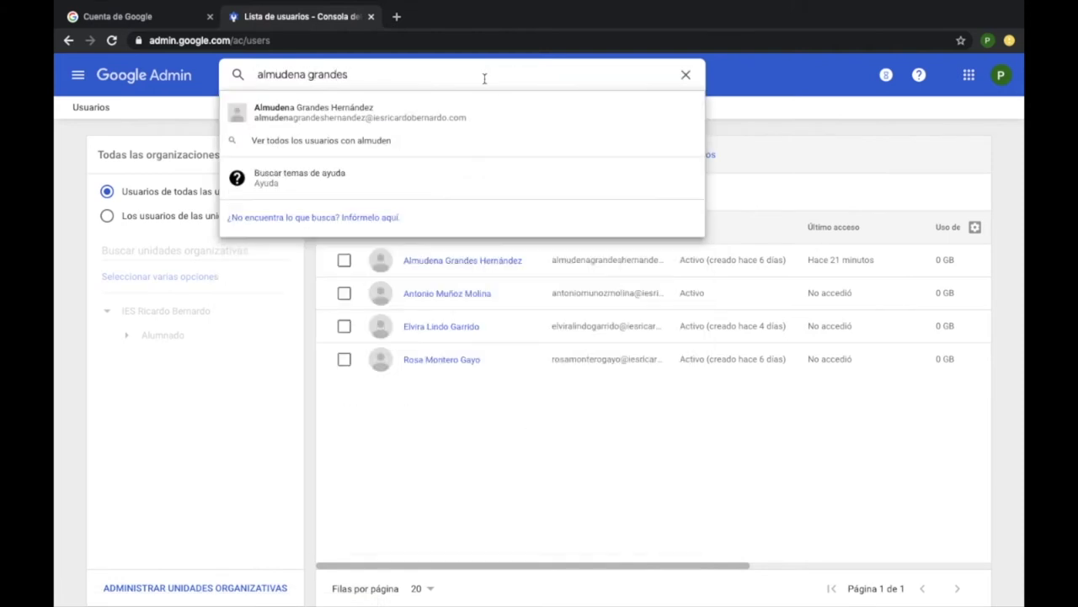
click(460, 116)
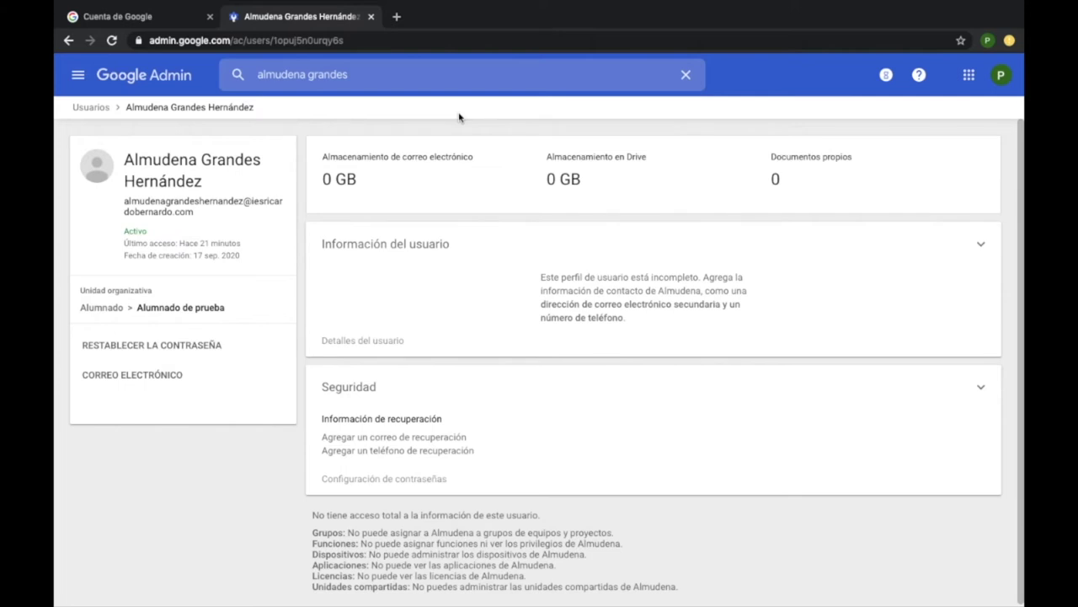
Reset the student's password to an auto-generated one and reveal the new password
click(211, 345)
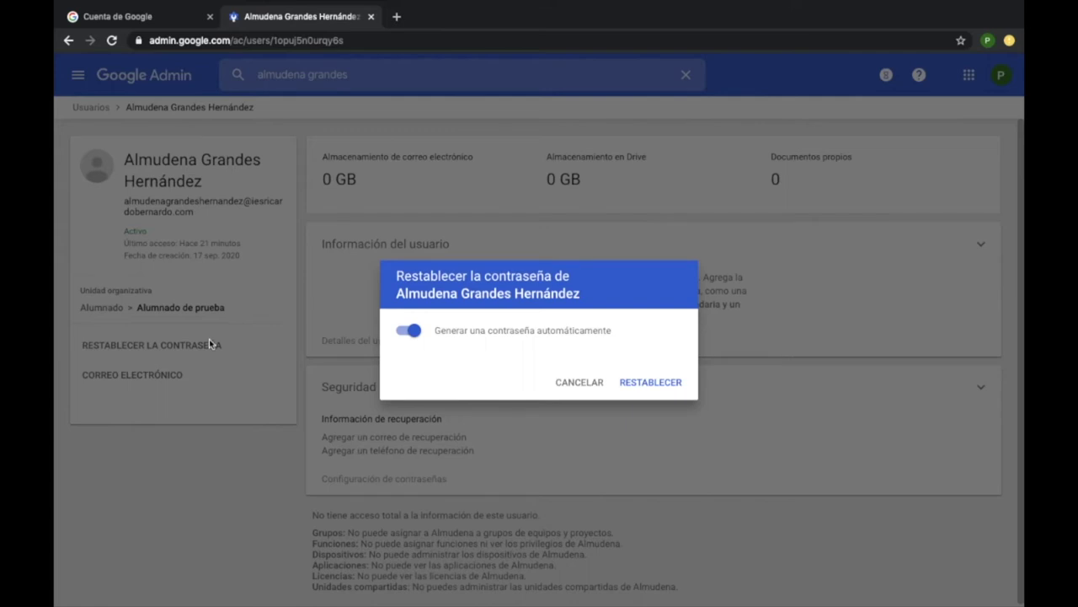
click(651, 382)
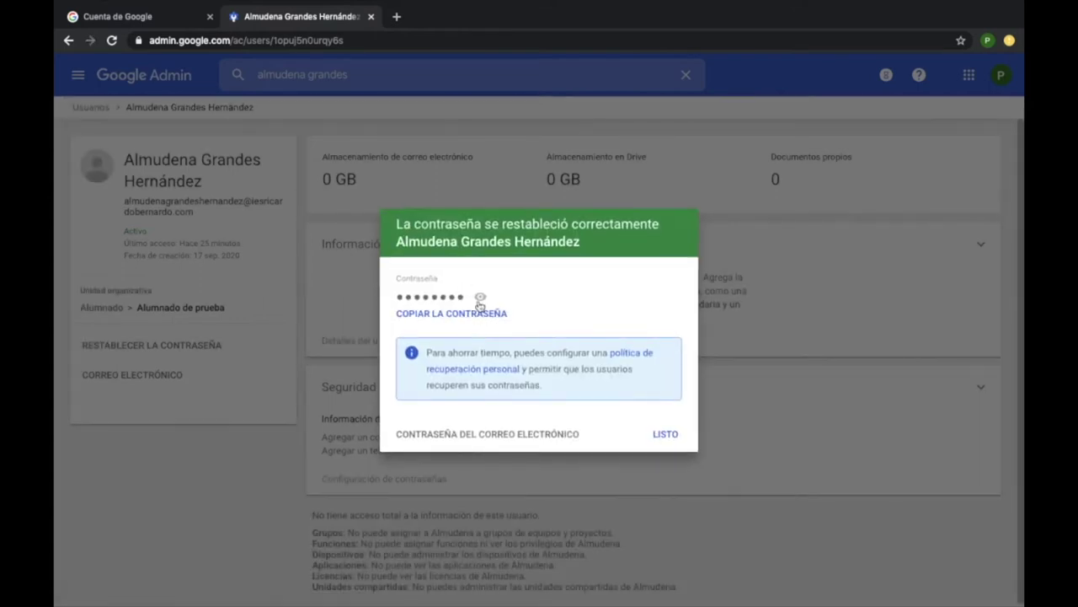
click(480, 299)
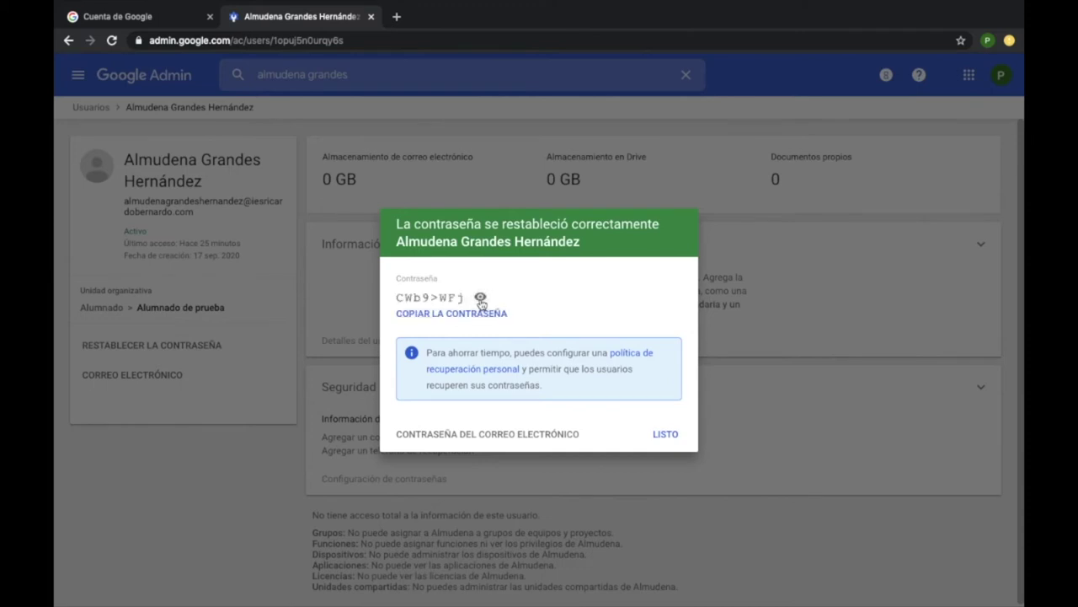
click(666, 435)
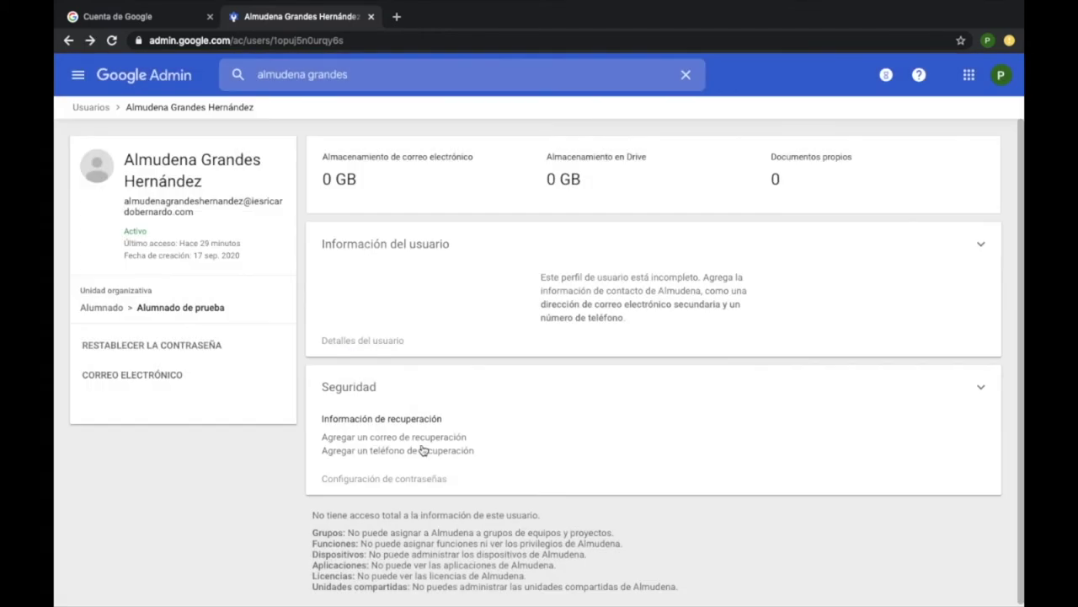
click(224, 347)
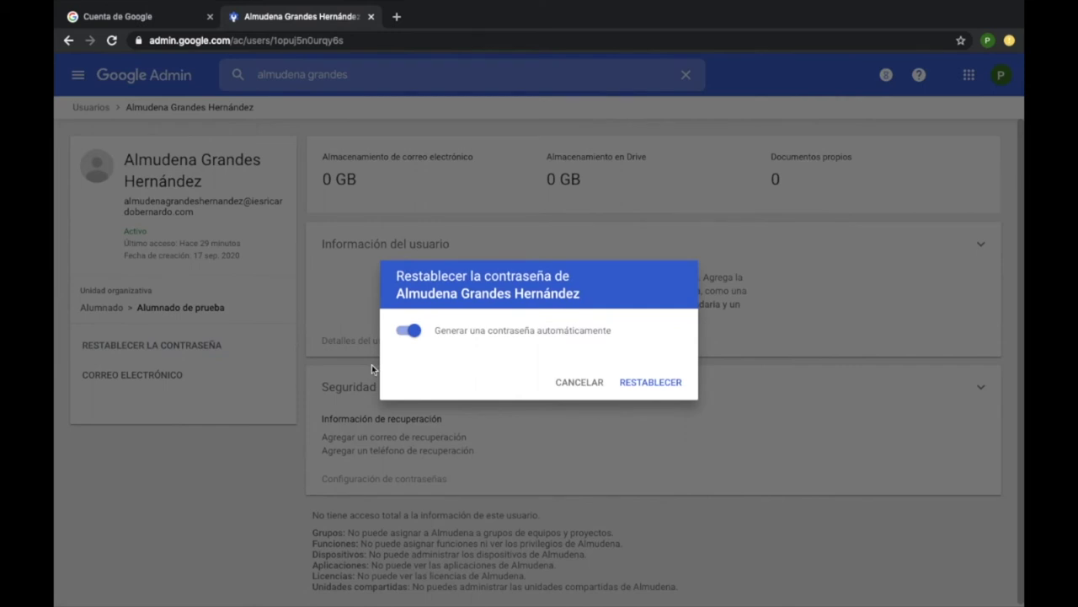
Turn off automatic generation, enter a custom password, show it, and confirm the reset
click(407, 335)
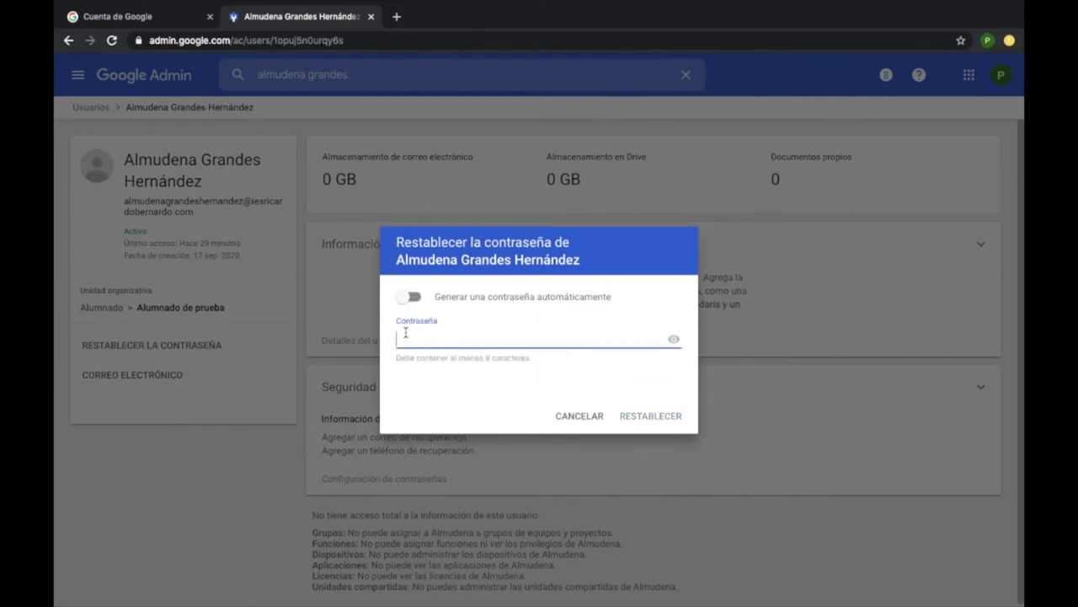
text(1234567812345678)
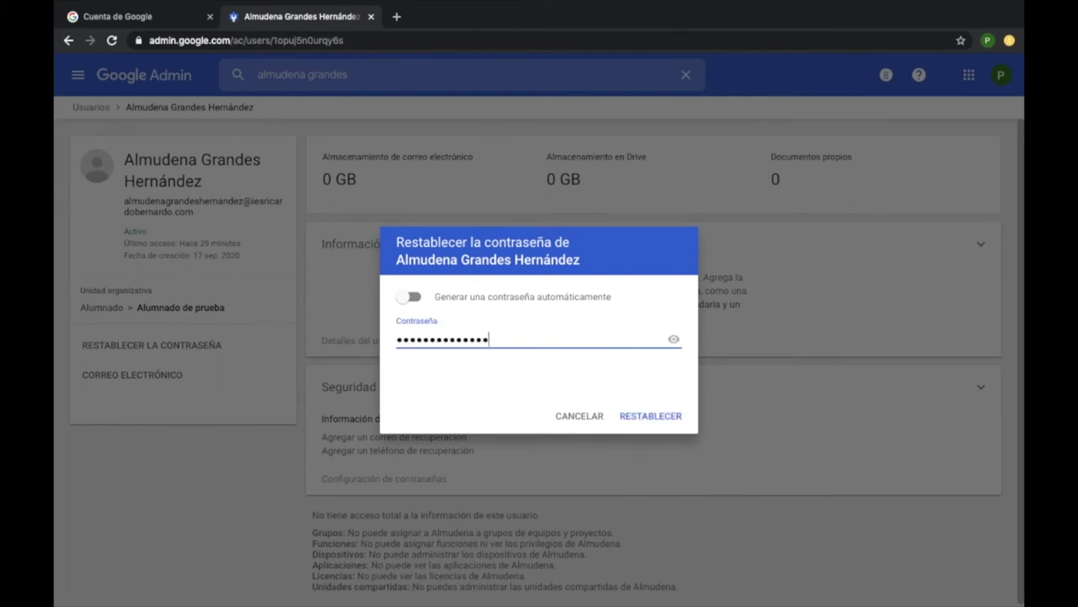
text(1234)
click(674, 339)
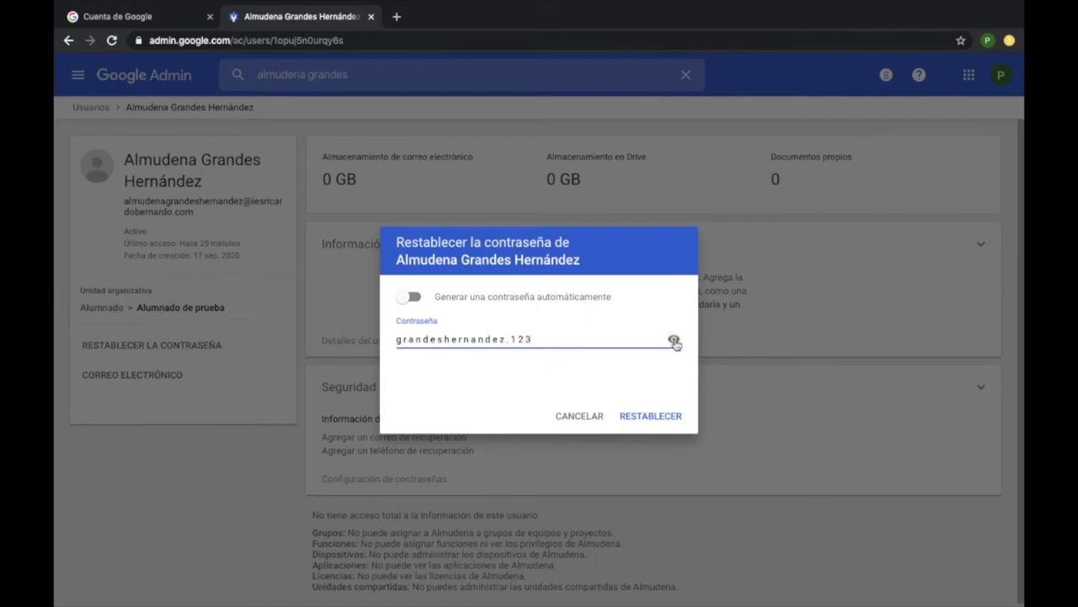
click(670, 421)
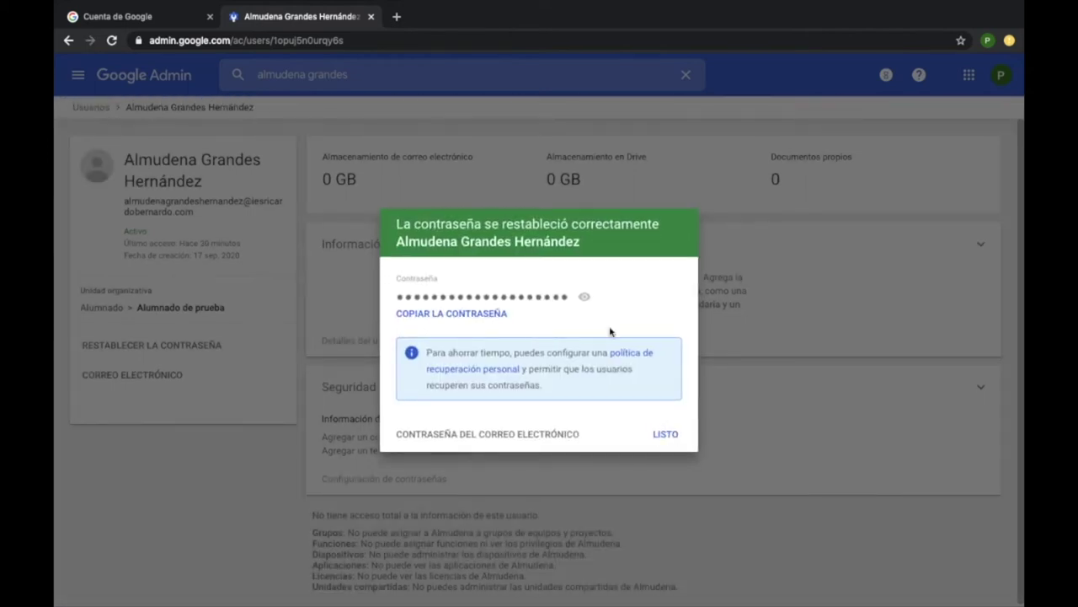
click(665, 435)
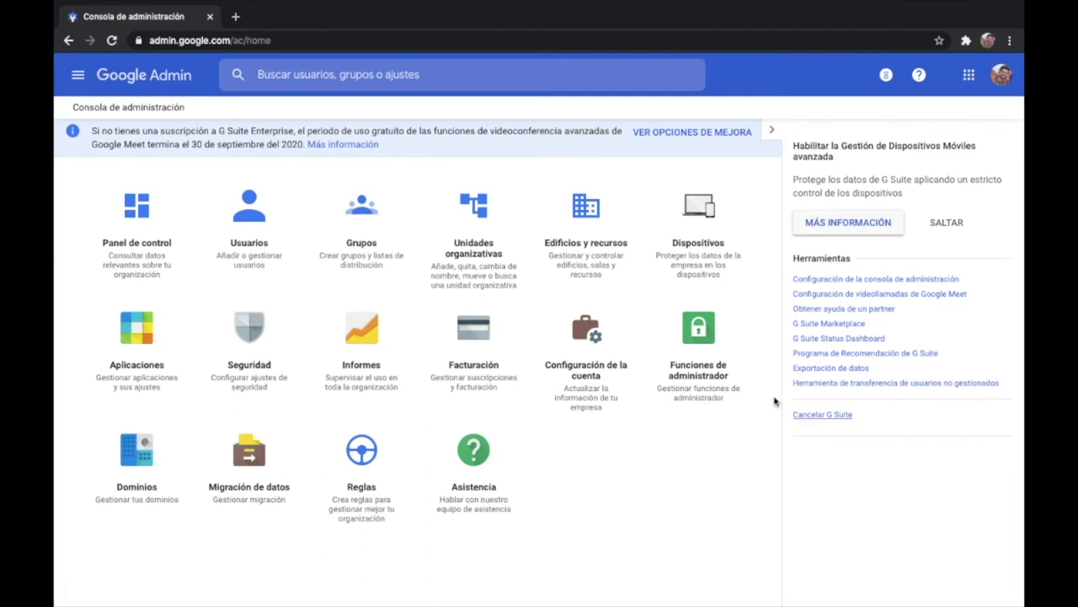
Open the Funciones de administrador roles list from the Admin console home
click(706, 333)
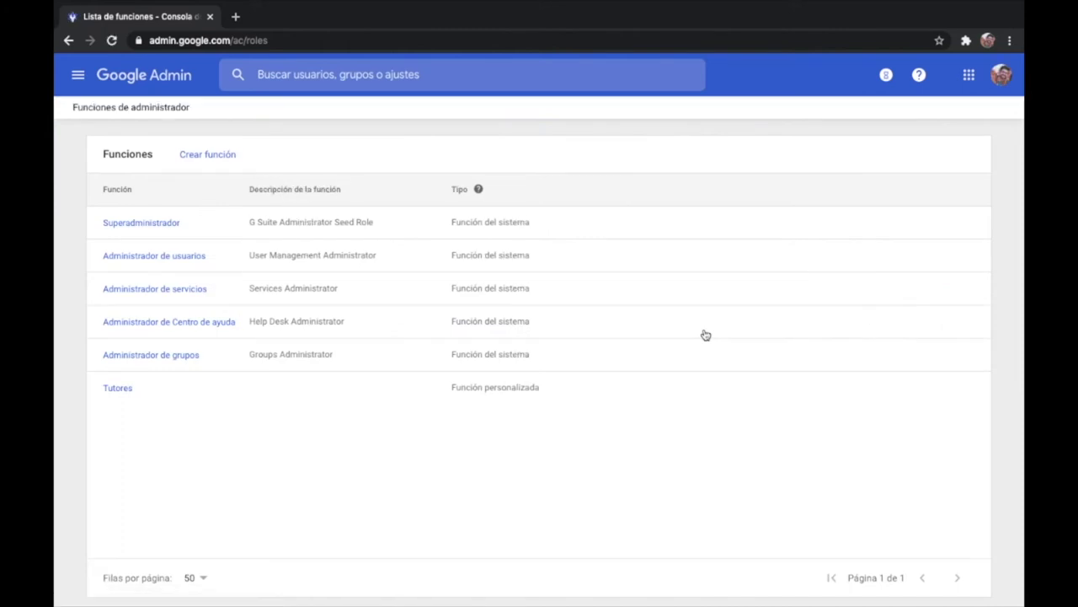
Start a new custom role with Crear función and name it TUTORÍA
click(118, 390)
click(225, 157)
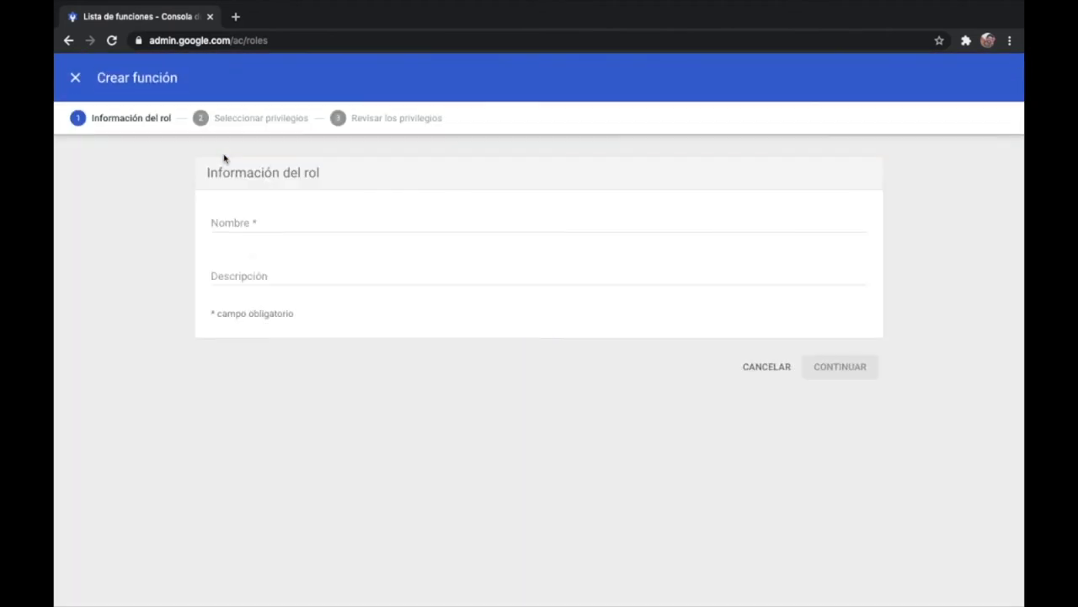
click(250, 221)
text(TUTORÍA)
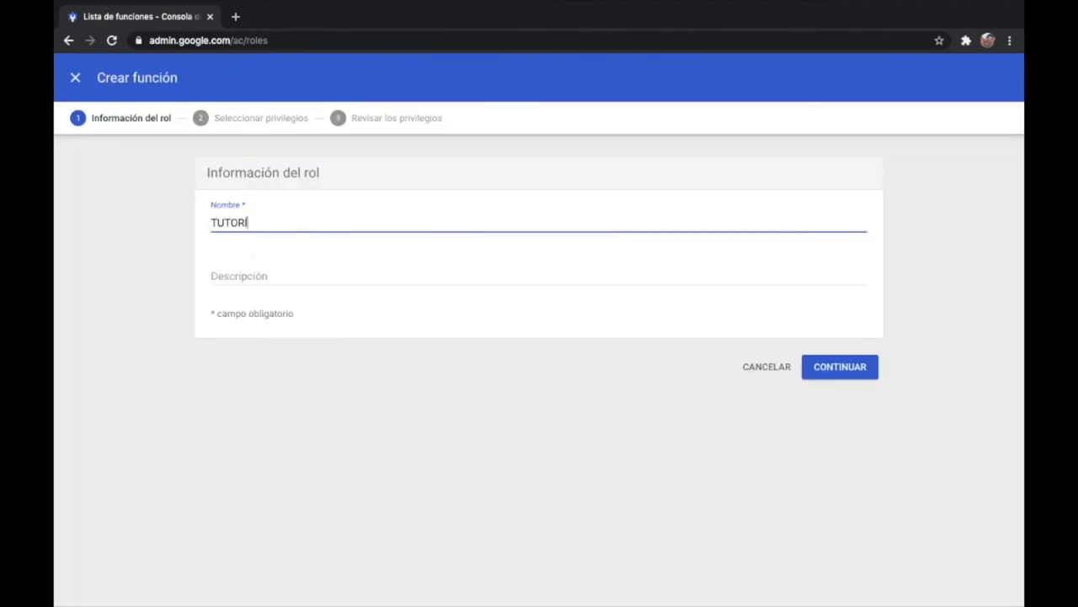
Grant TUTORÍA the Usuarios privileges Cambiar contraseña and Forzar el cambio de contraseña, then create it
click(854, 371)
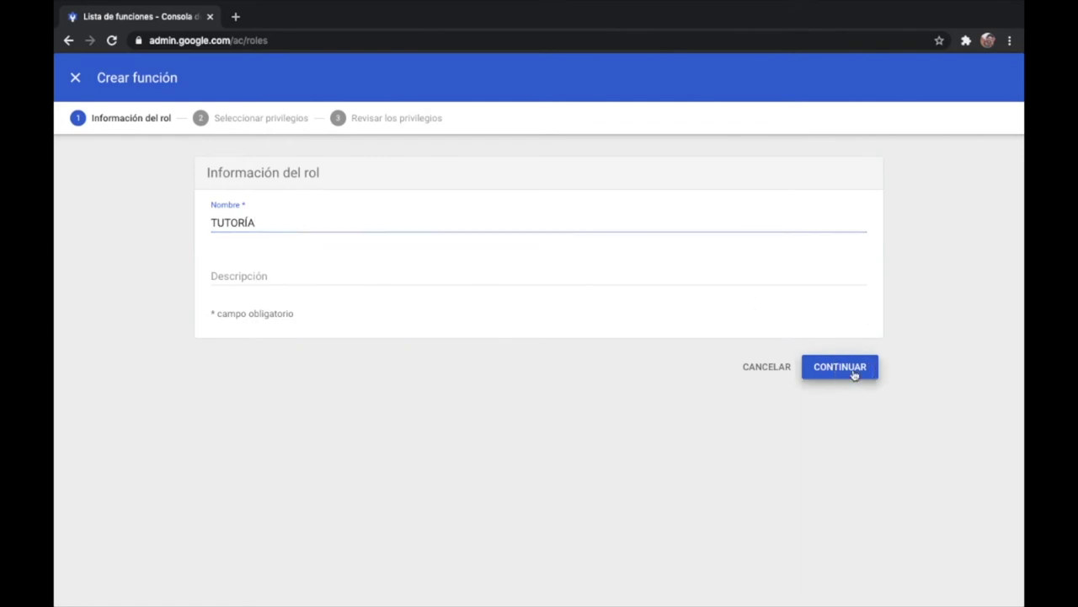
scroll(854, 370, down, 2)
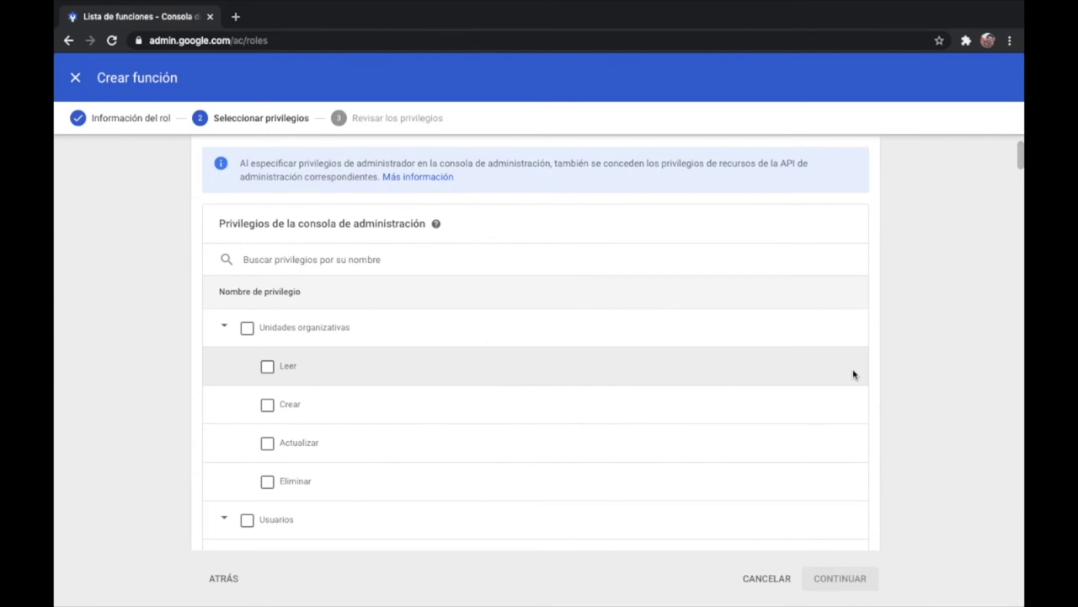
scroll(878, 387, down, 3)
scroll(879, 387, down, 1)
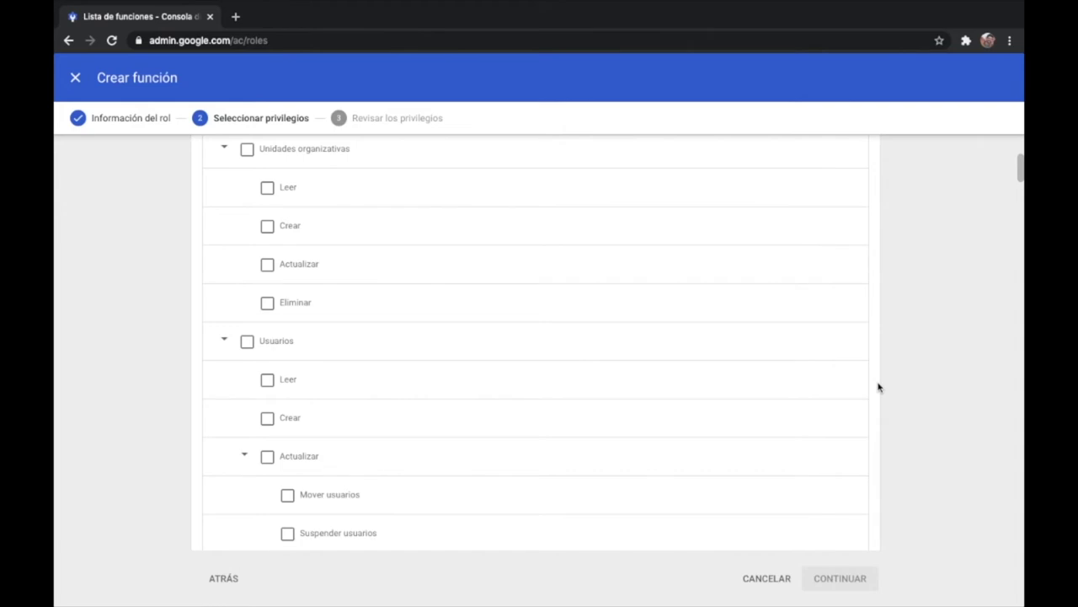
scroll(878, 387, down, 5)
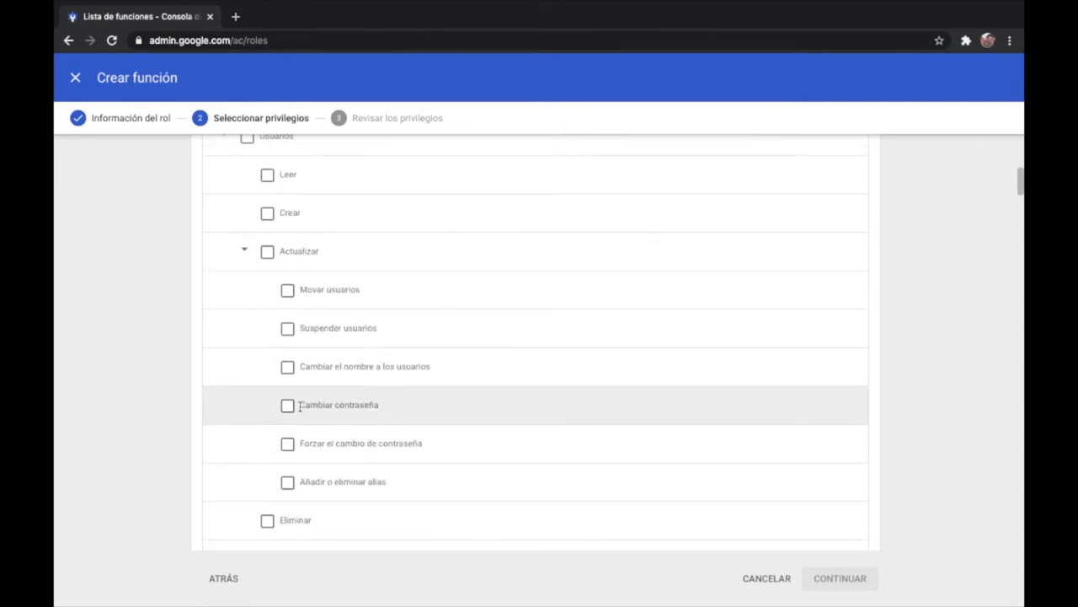
click(288, 407)
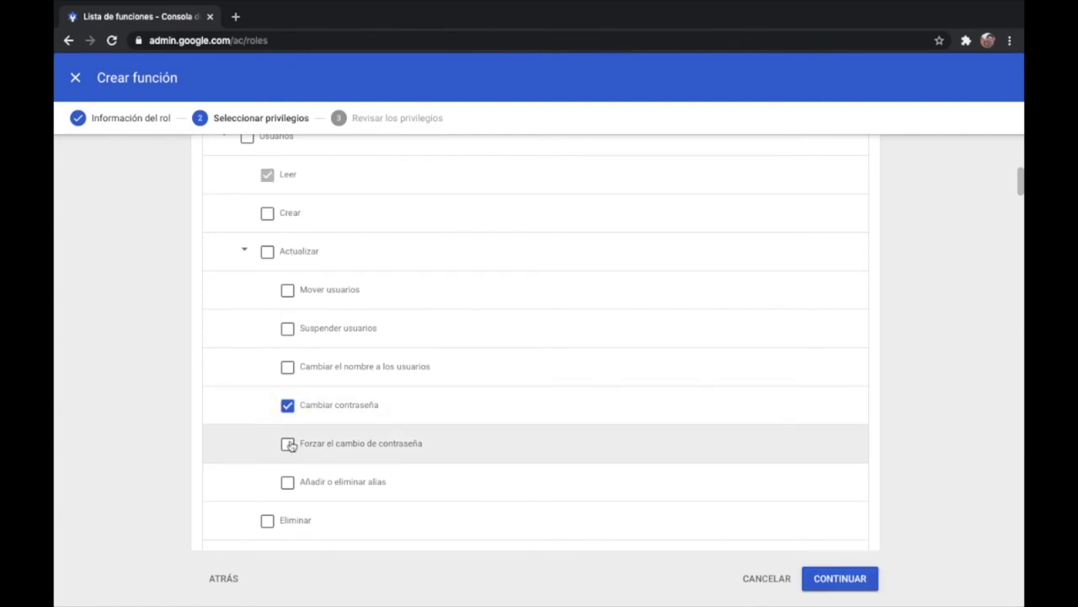
click(288, 445)
click(832, 580)
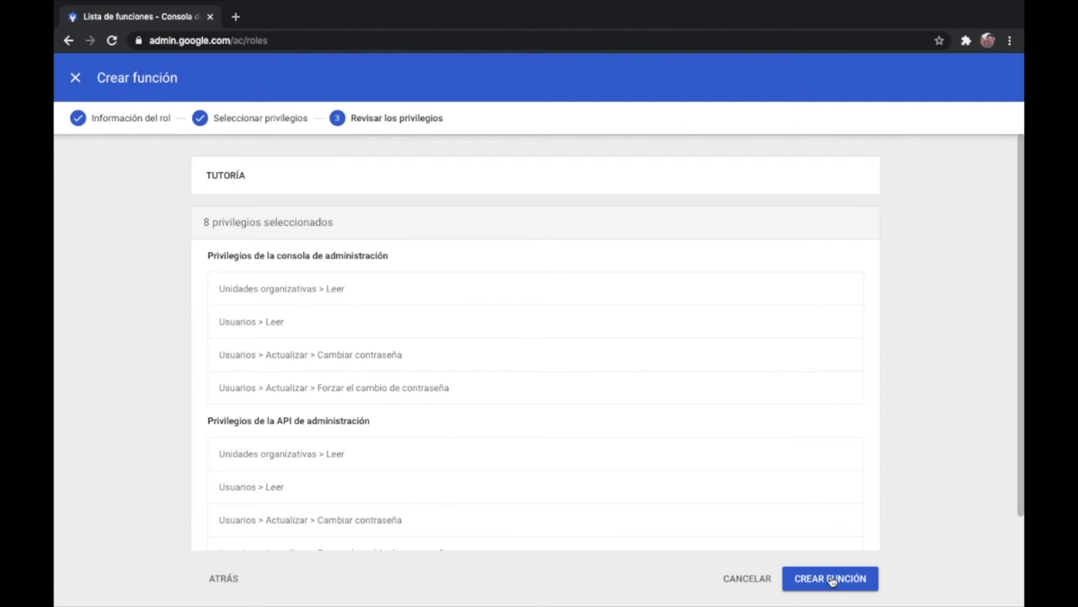
click(830, 579)
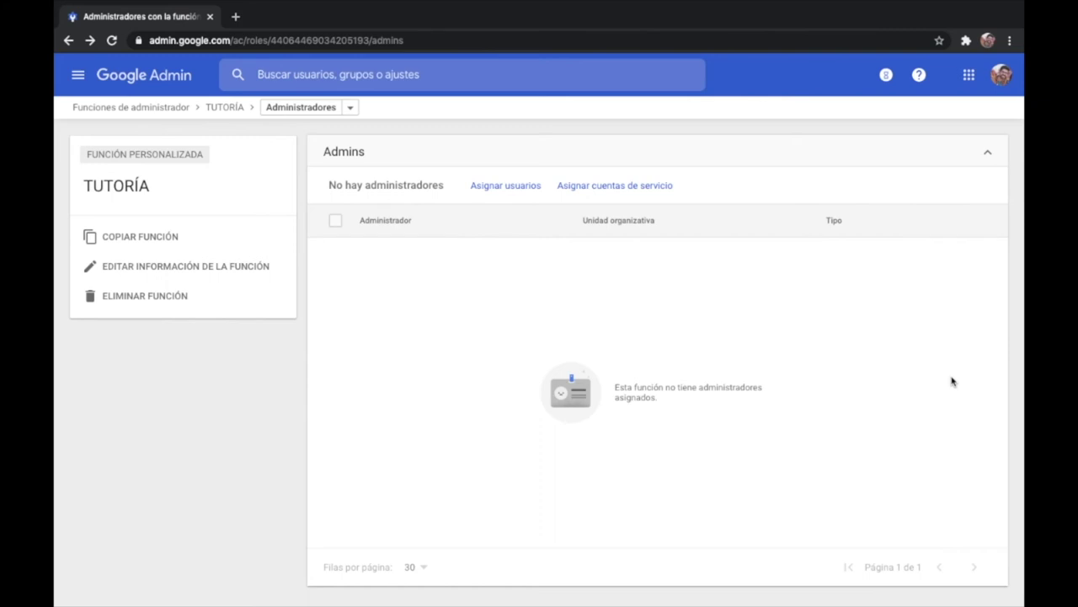
Open the Asignar función: TUTORÍA dialog to add users to the role
click(525, 185)
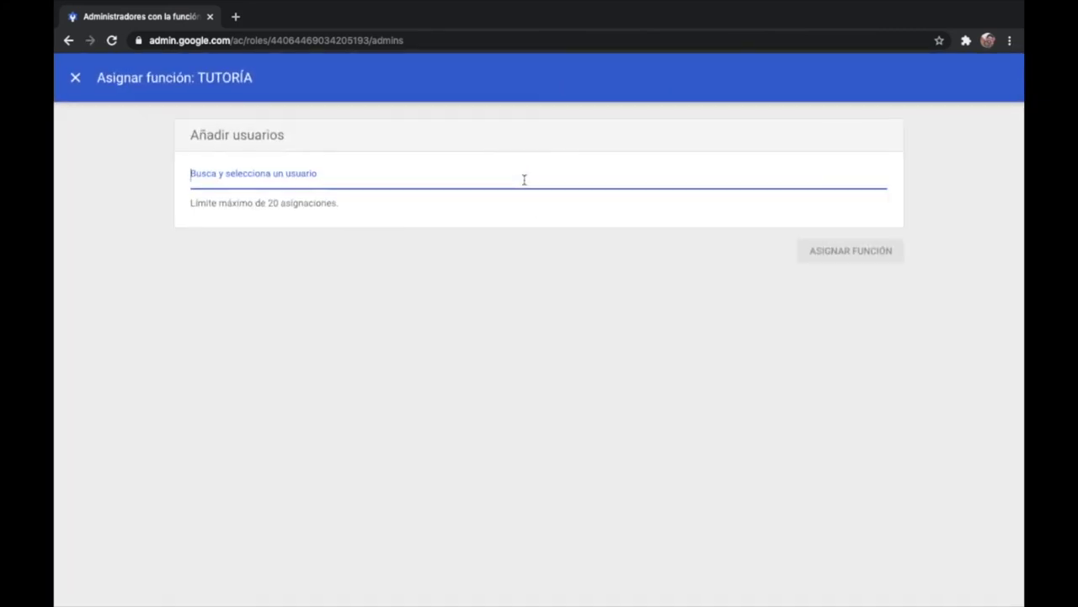
Add Profe 1 to TUTORÍA, scoped to the Alumnado > Alumnado de prueba unit
text(profe)
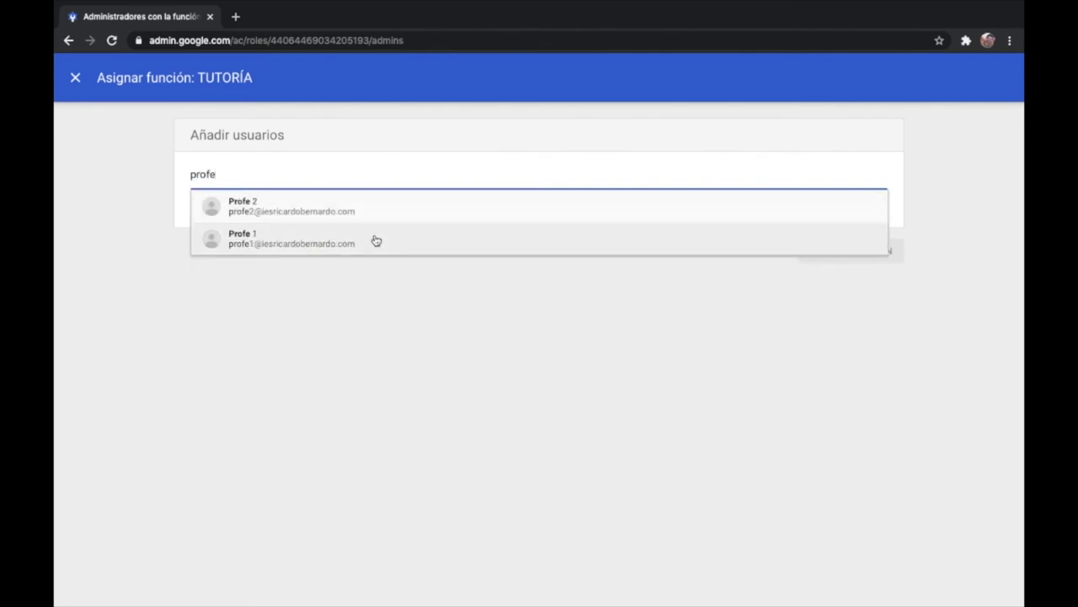
click(322, 240)
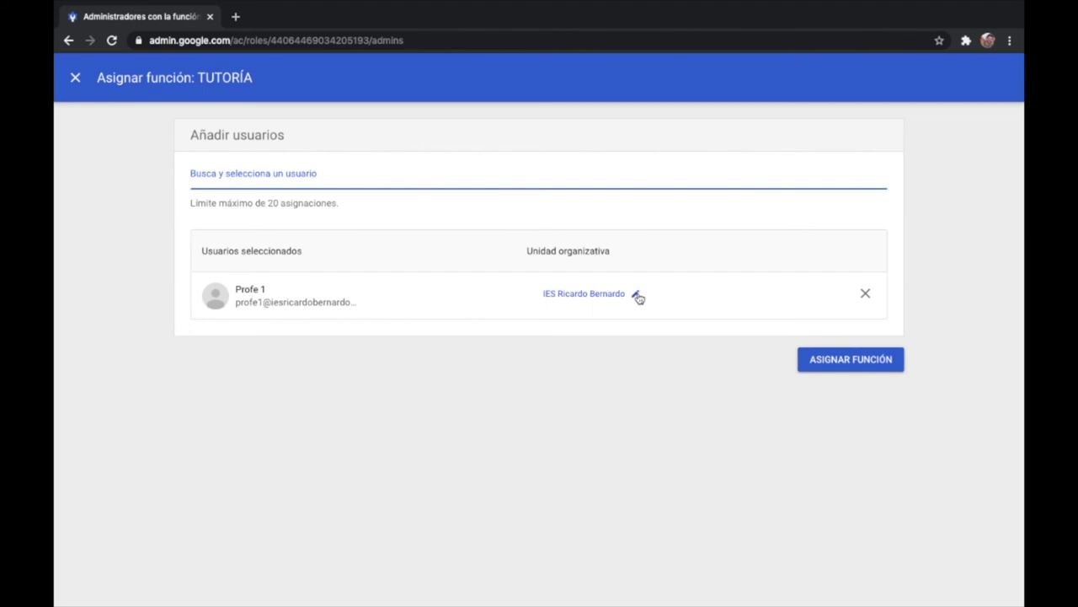
click(638, 296)
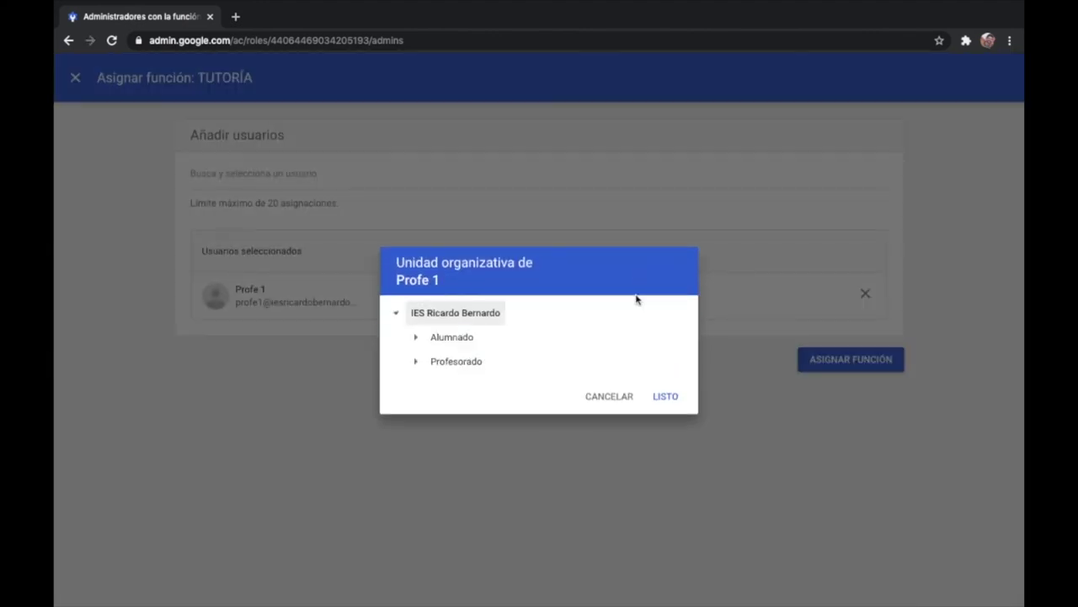
click(417, 338)
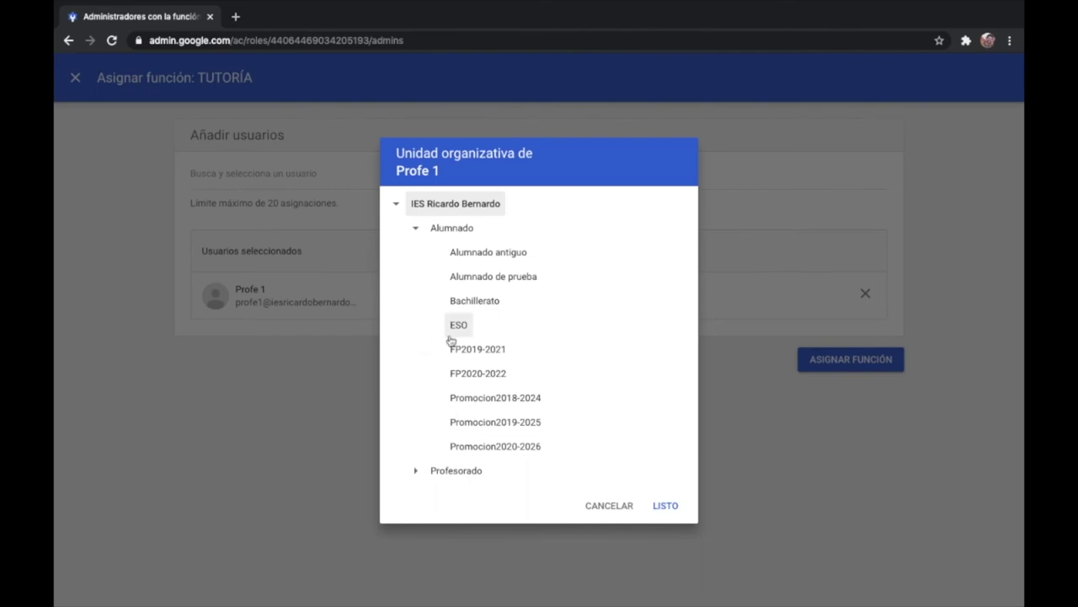
click(486, 278)
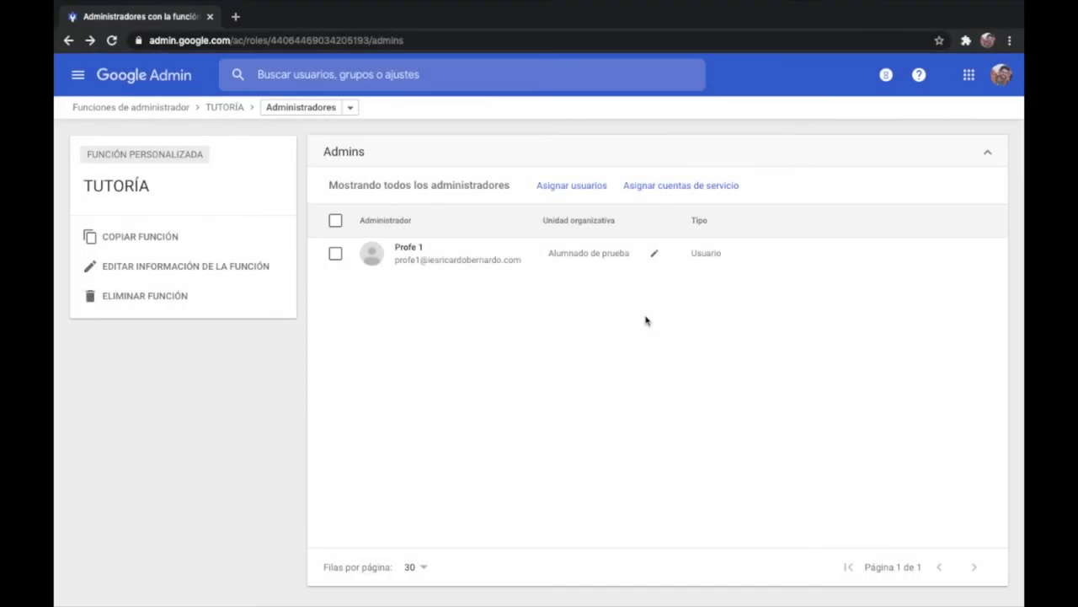
Search for profe2 and show the assignable admin roles, including TUTORÍA, on Profe 2's page
click(431, 73)
text(profe2)
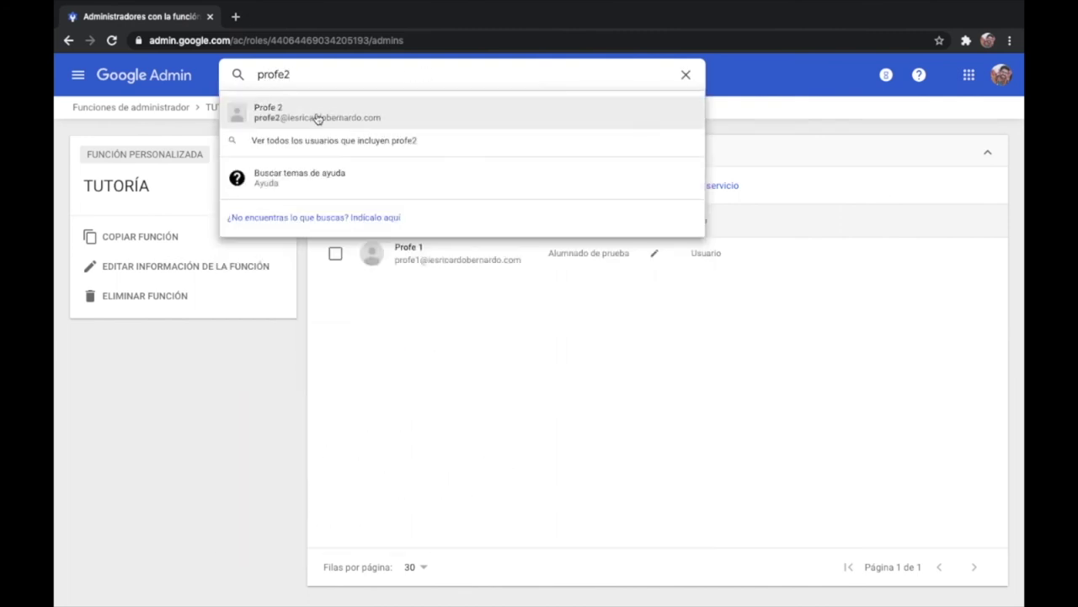
click(316, 115)
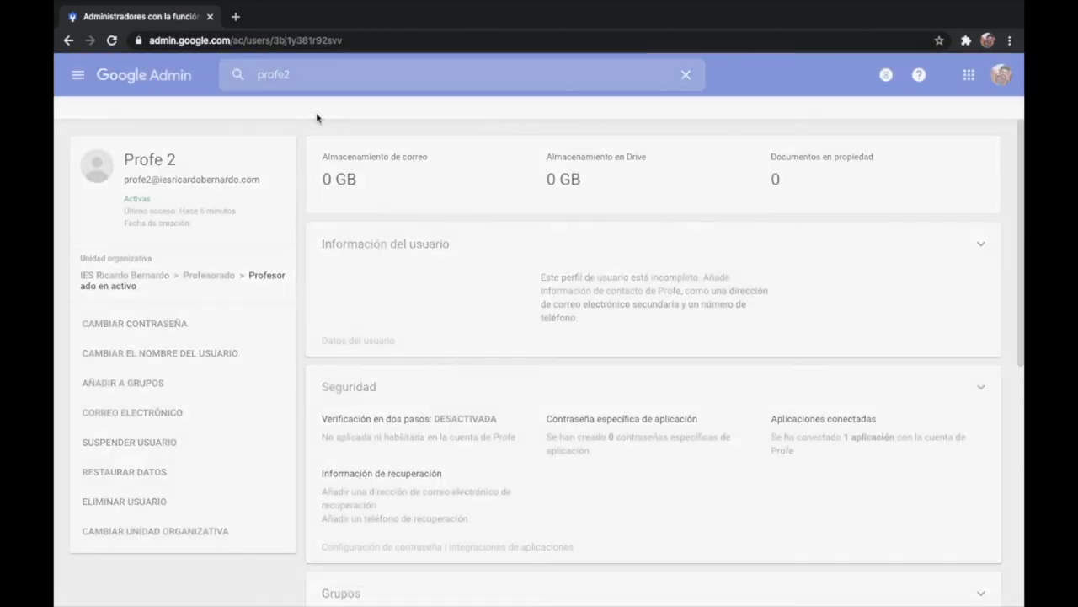
scroll(598, 395, down, 4)
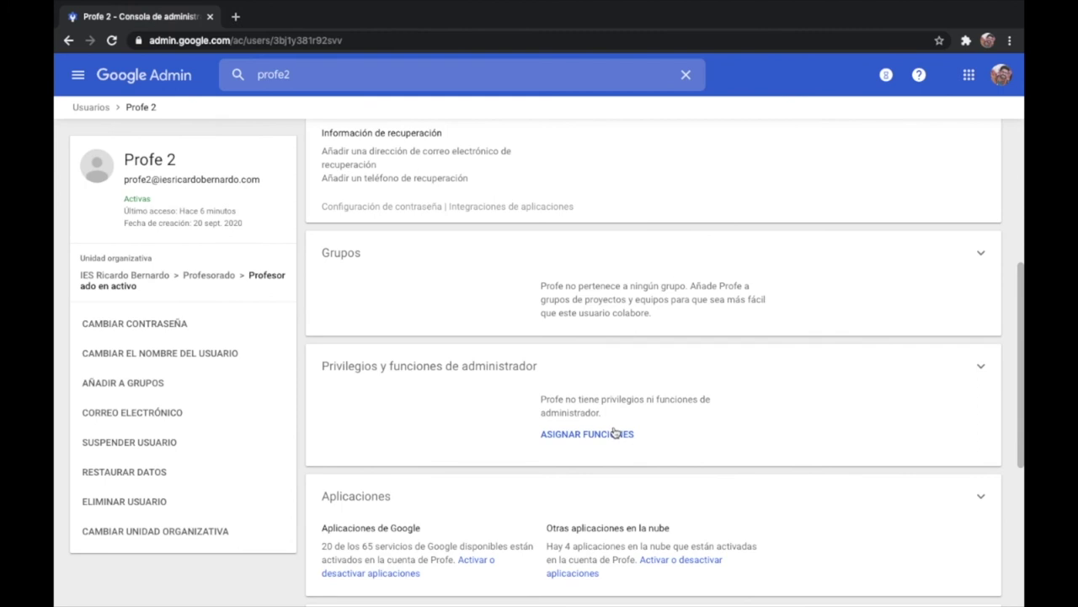
click(611, 435)
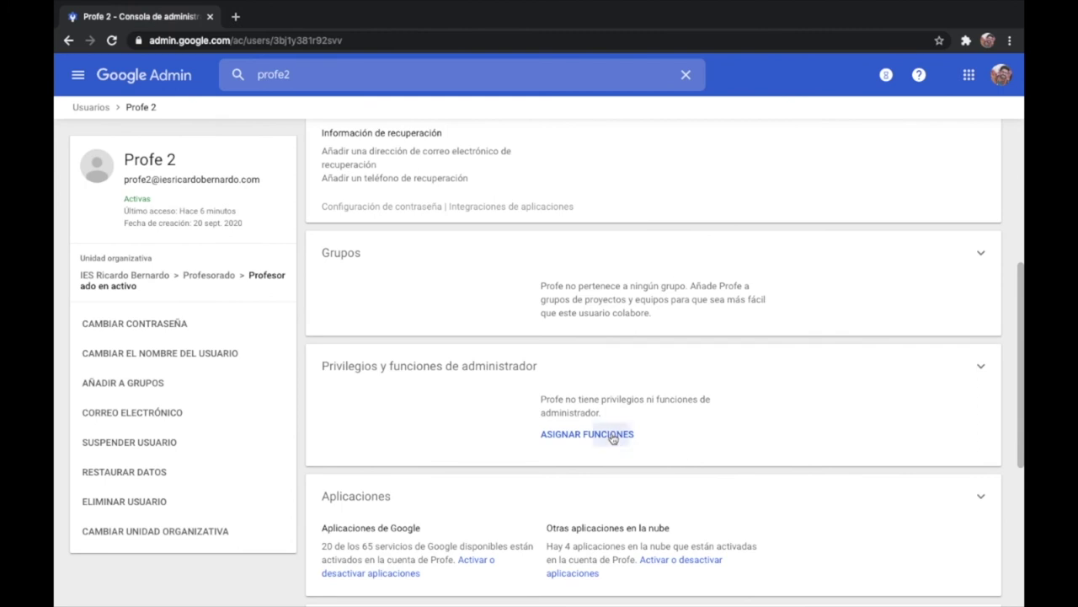
scroll(612, 436, down, 2)
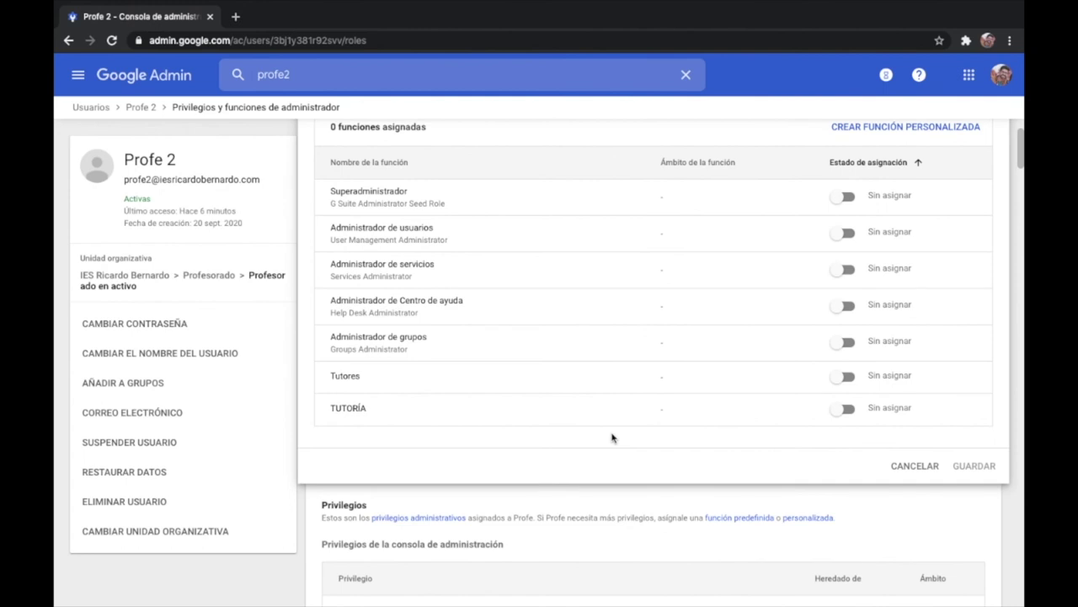
Turn on TUTORÍA, swap the IES Ricardo Bernardo scope for Alumnado de prueba, and save
click(851, 413)
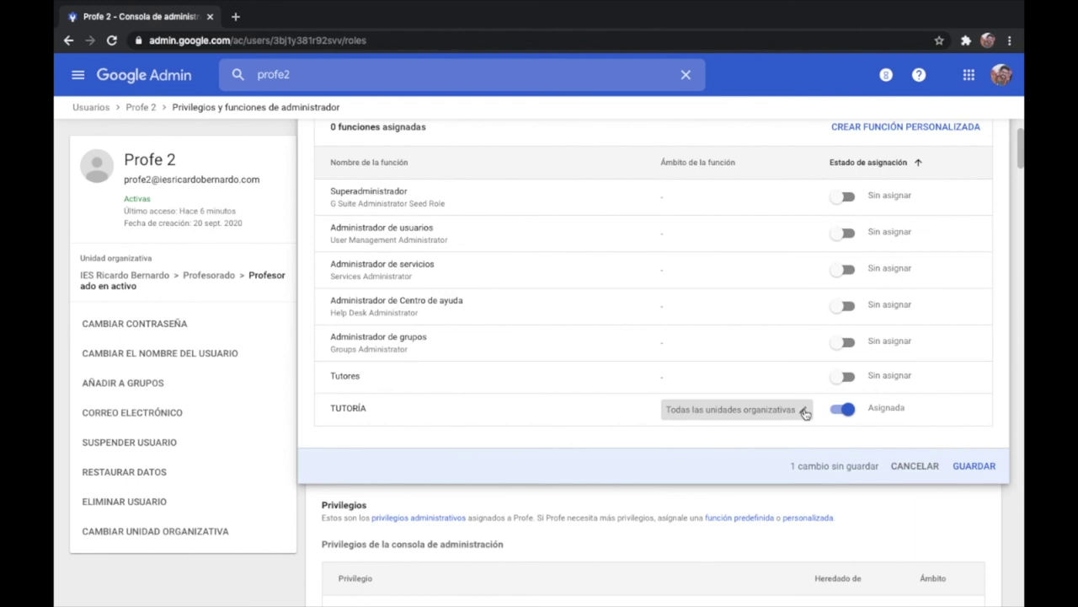
click(804, 413)
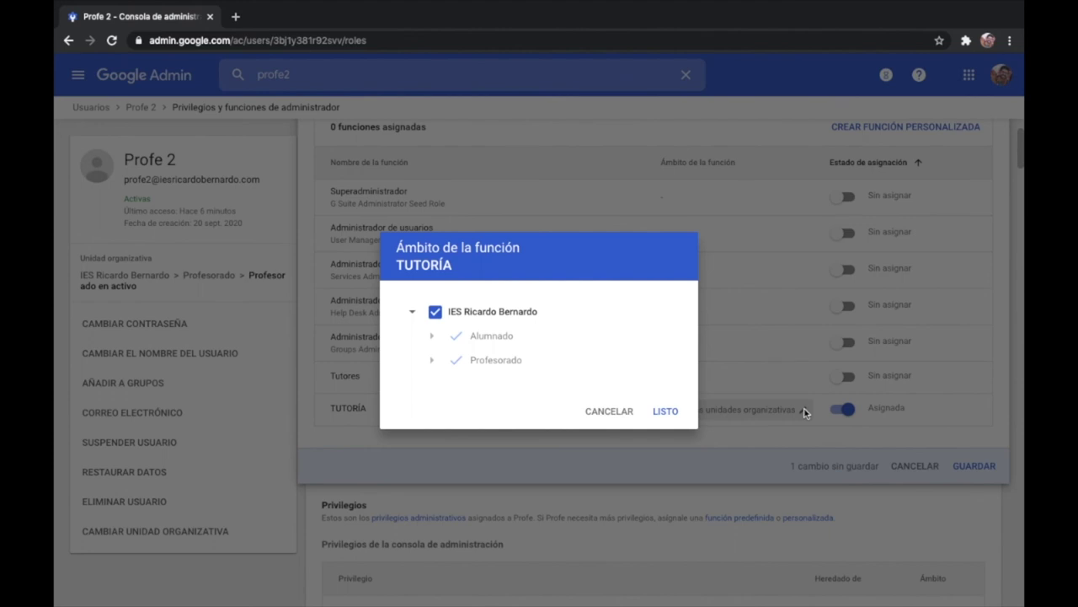
click(434, 313)
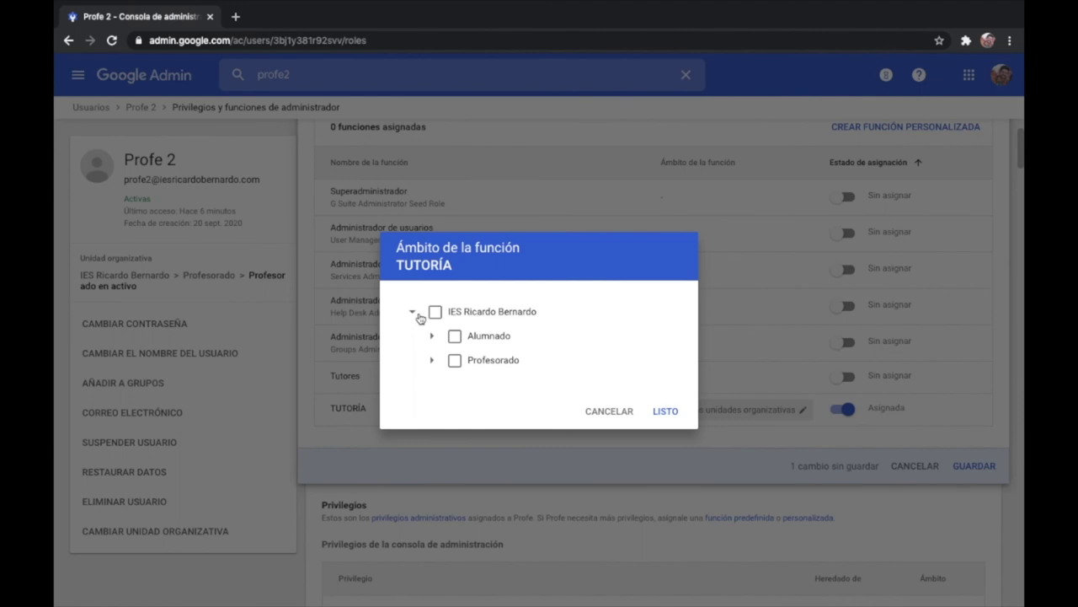
click(431, 335)
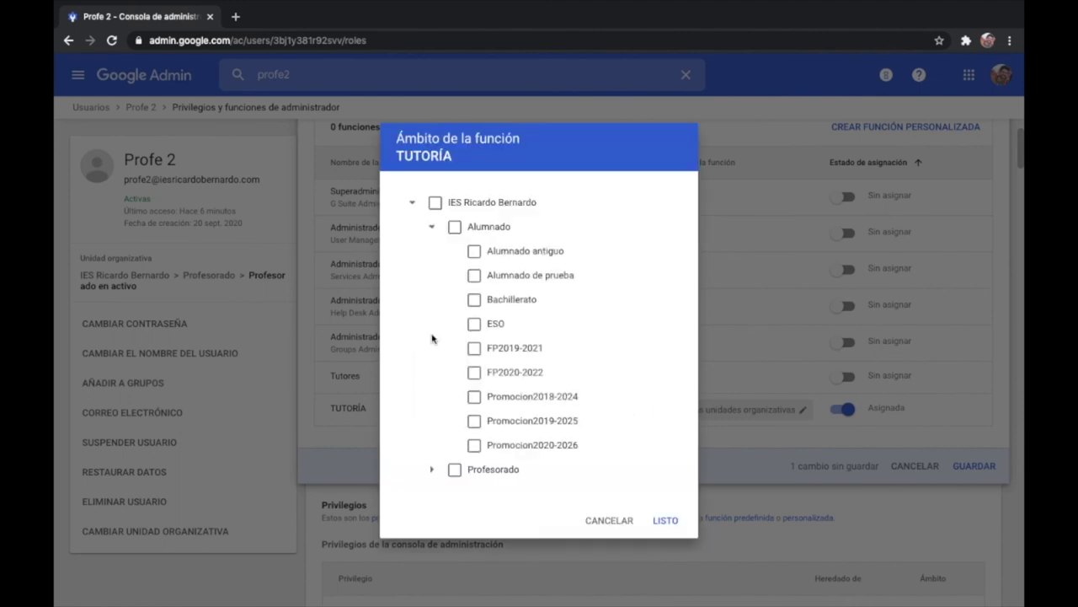
click(504, 279)
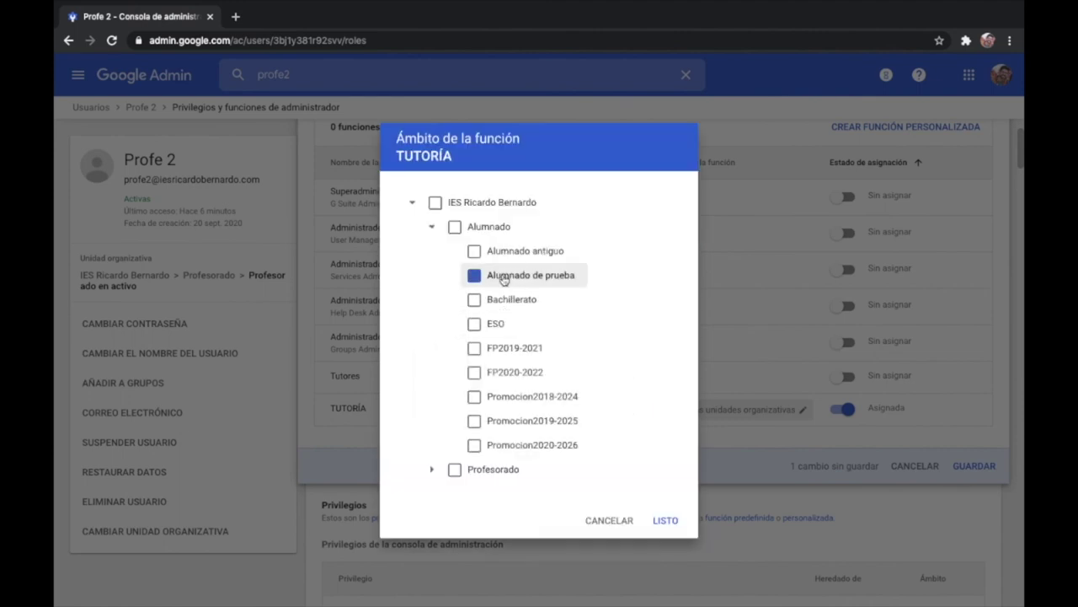
click(671, 522)
click(977, 468)
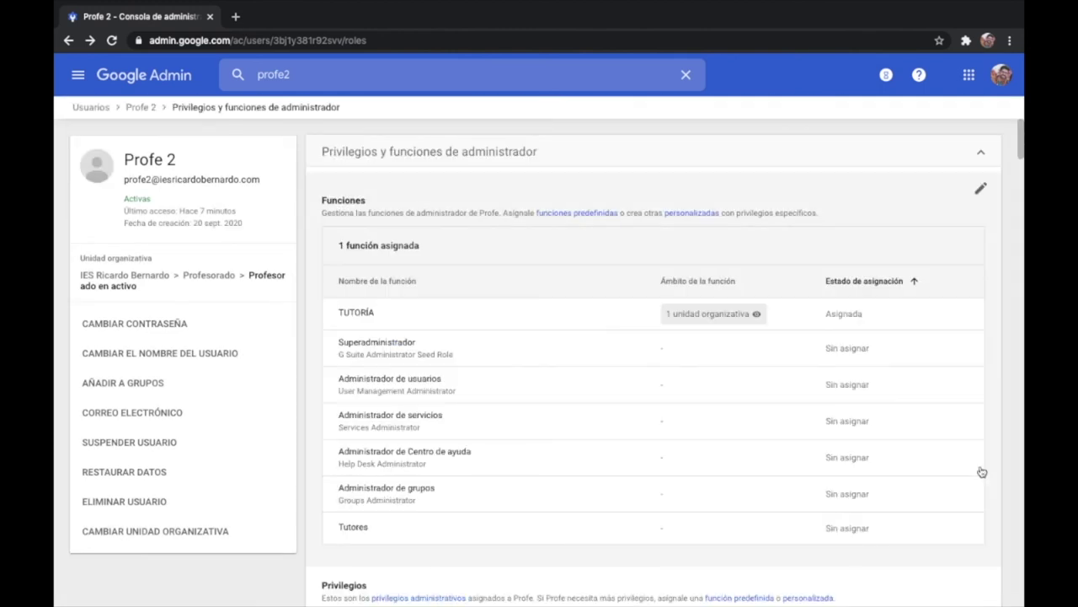